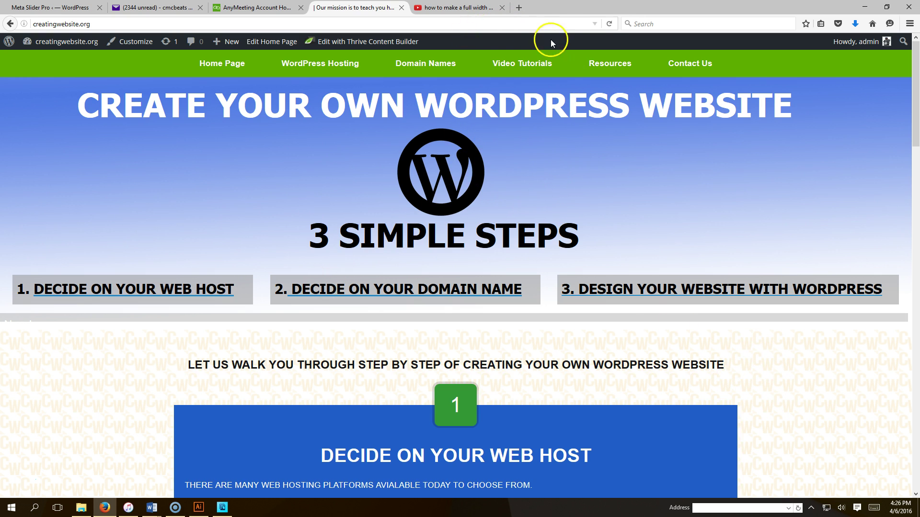
Show the Home Page 2 layer slide's HTML source and place the cursor at its end.
left_click(609, 23)
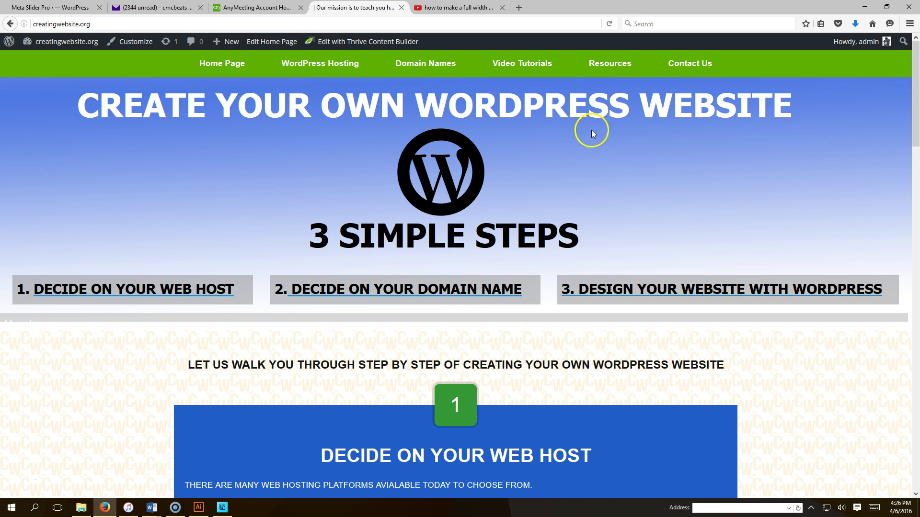
left_click(57, 8)
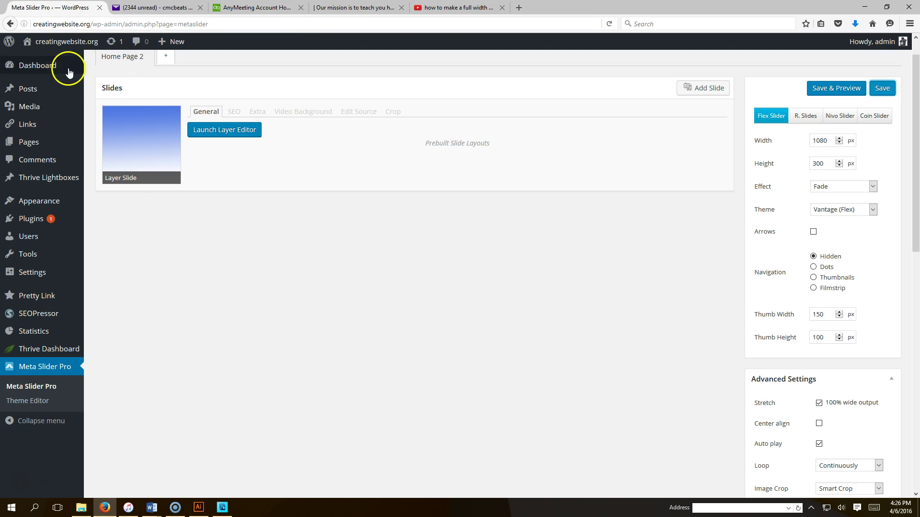
left_click(34, 387)
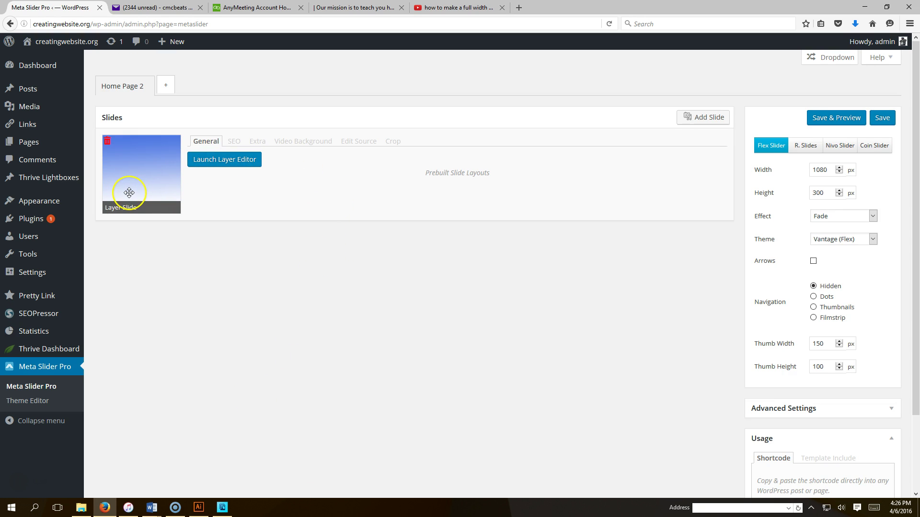
left_click(347, 144)
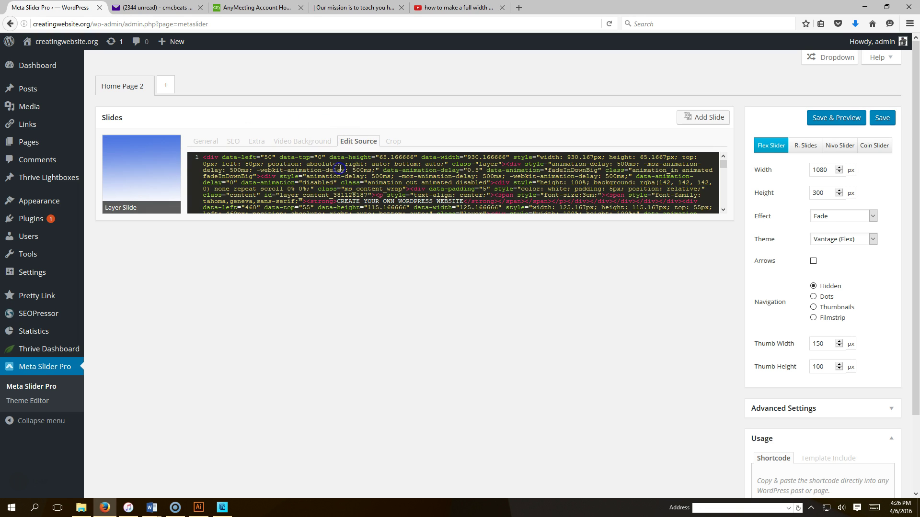
scroll(341, 168, "down", 5)
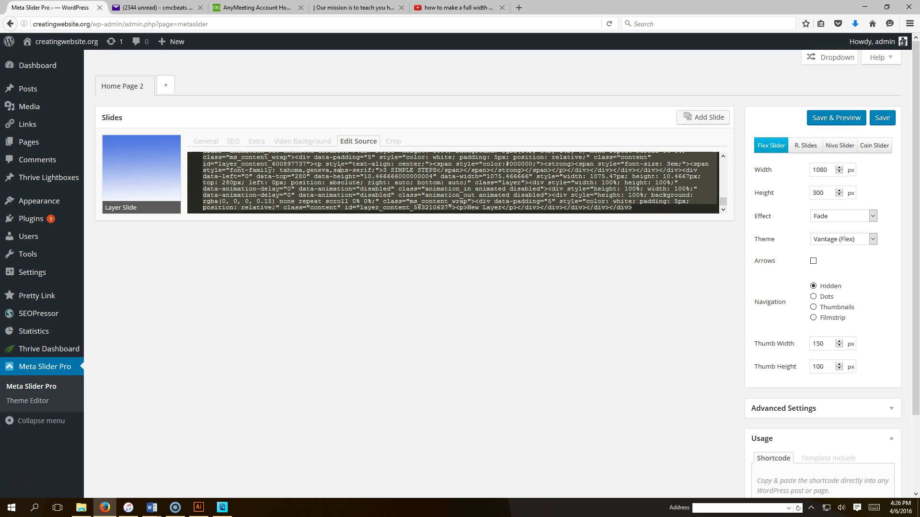
left_click(364, 182)
left_click(703, 117)
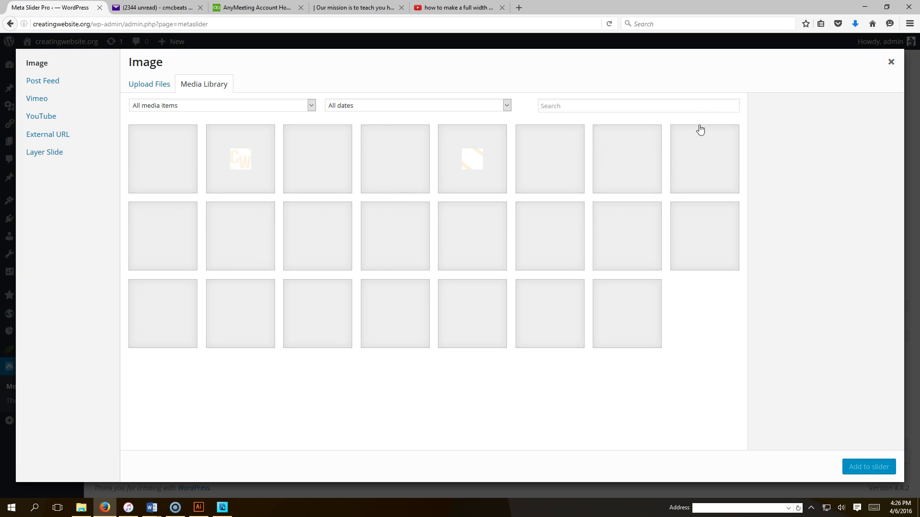
left_click(484, 239)
left_click(485, 240)
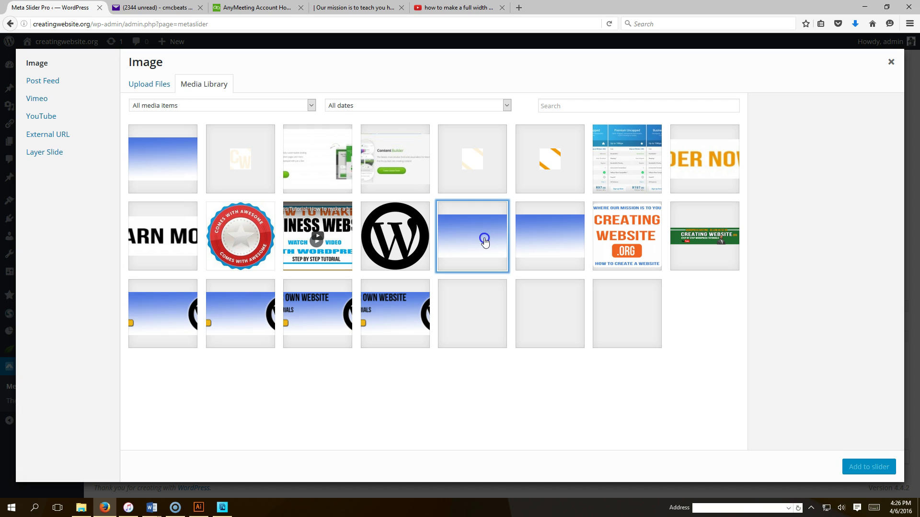
left_click(850, 467)
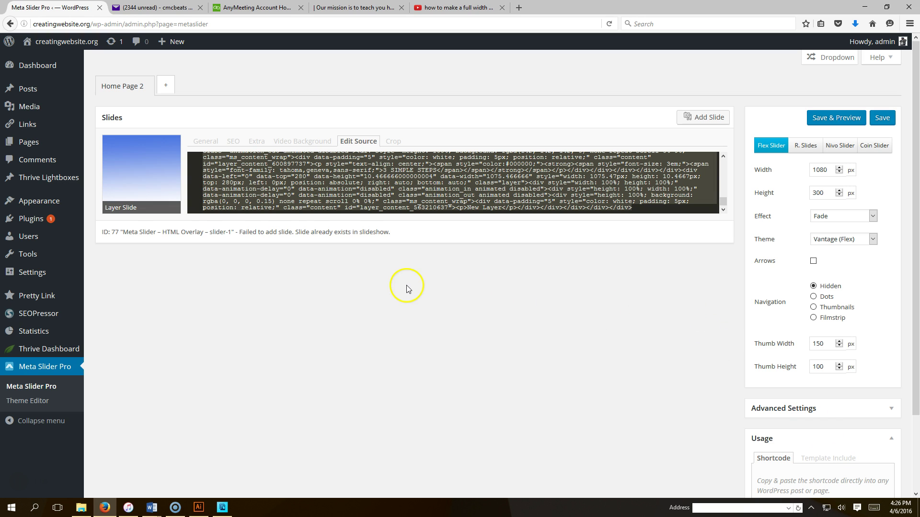
left_click(687, 119)
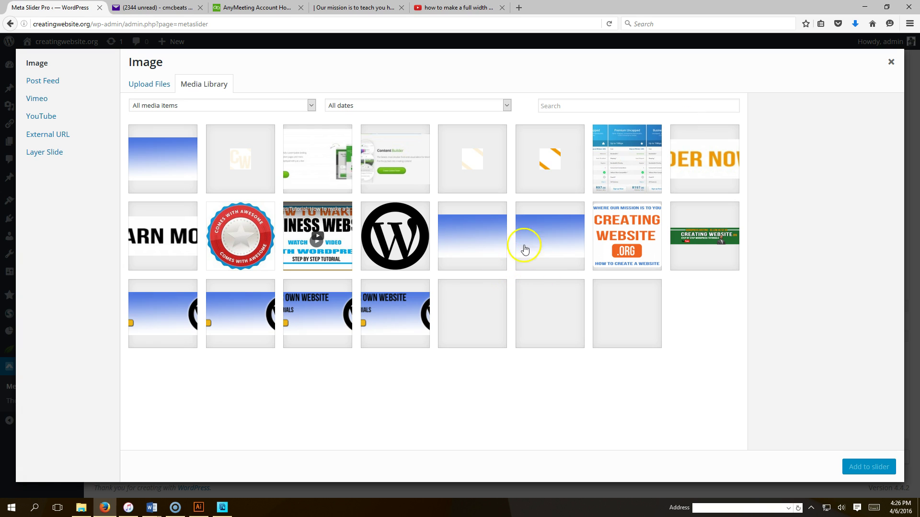
left_click(490, 243)
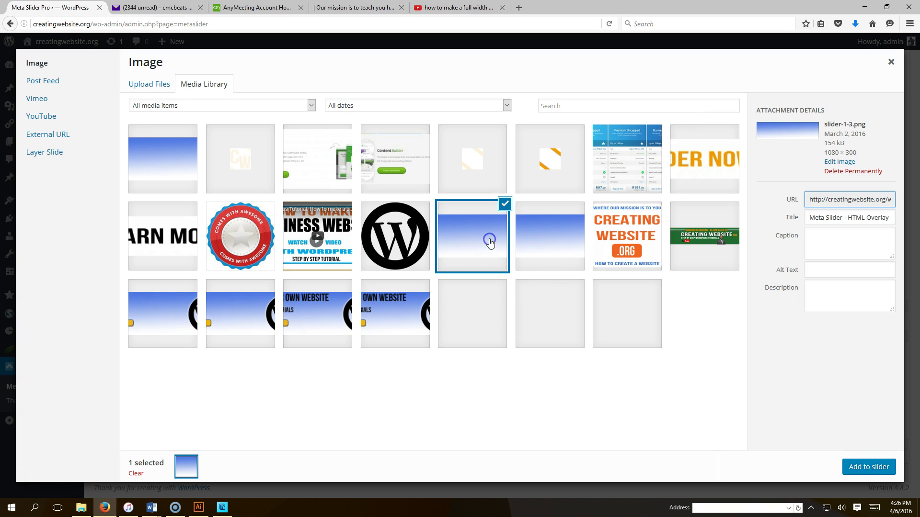
left_click(866, 467)
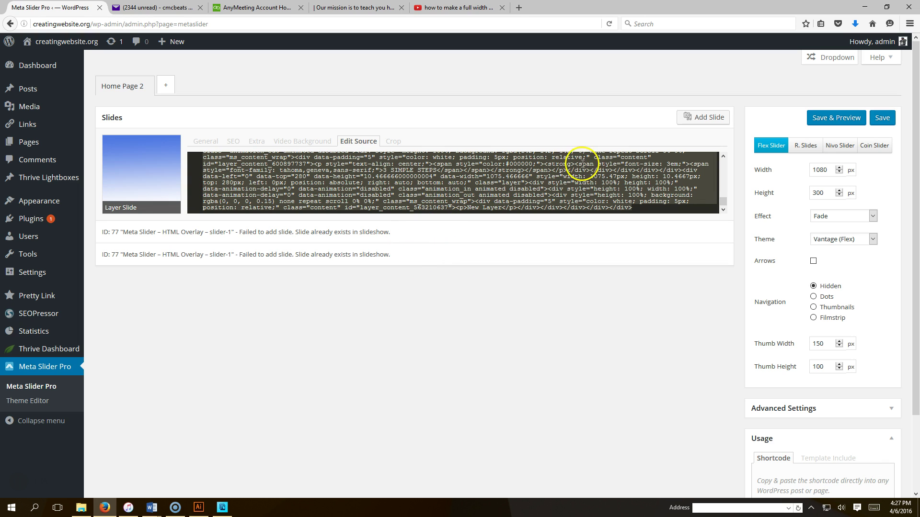
left_click(609, 24)
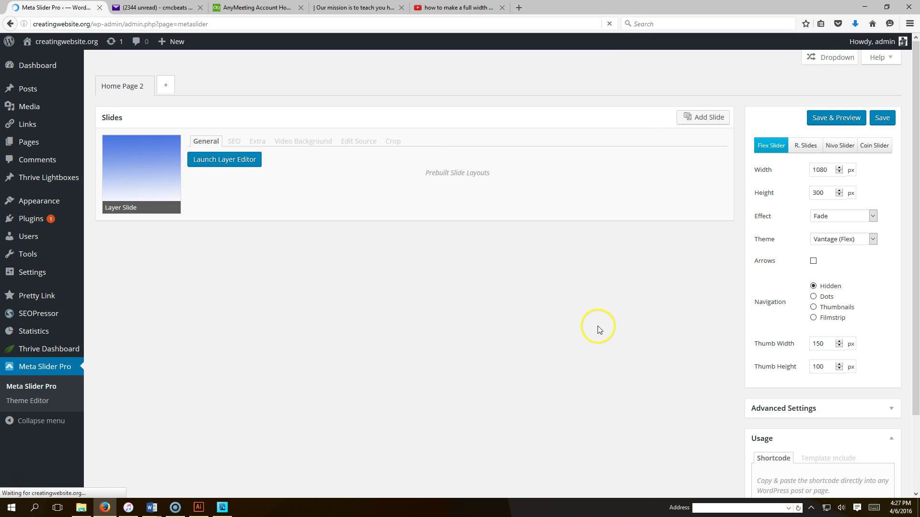
Add slider-1-3.png from the Media Library as a new image slide in Home Page 2.
left_click(706, 118)
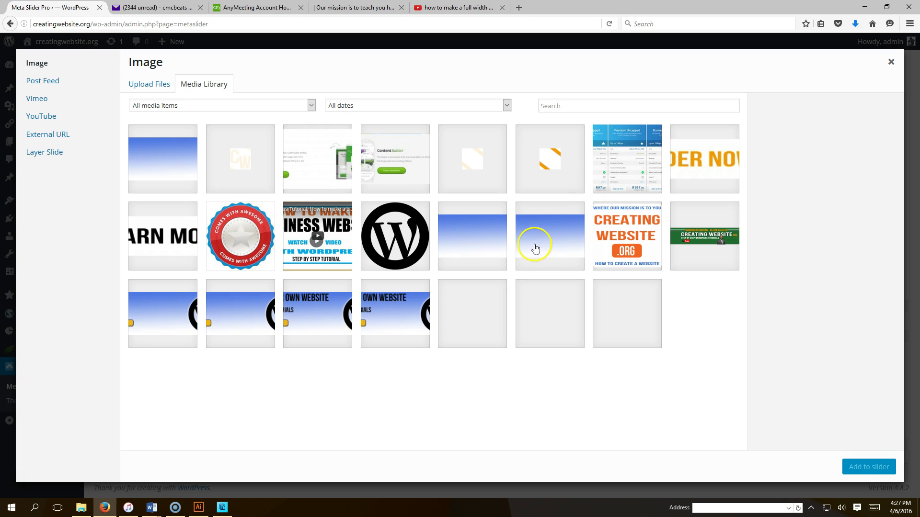
left_click(534, 242)
left_click(858, 470)
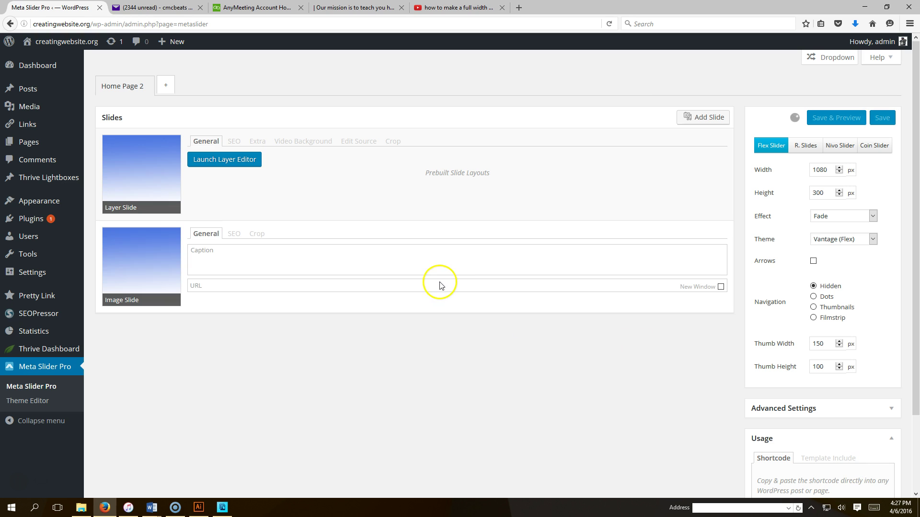
mouse_move(115, 239)
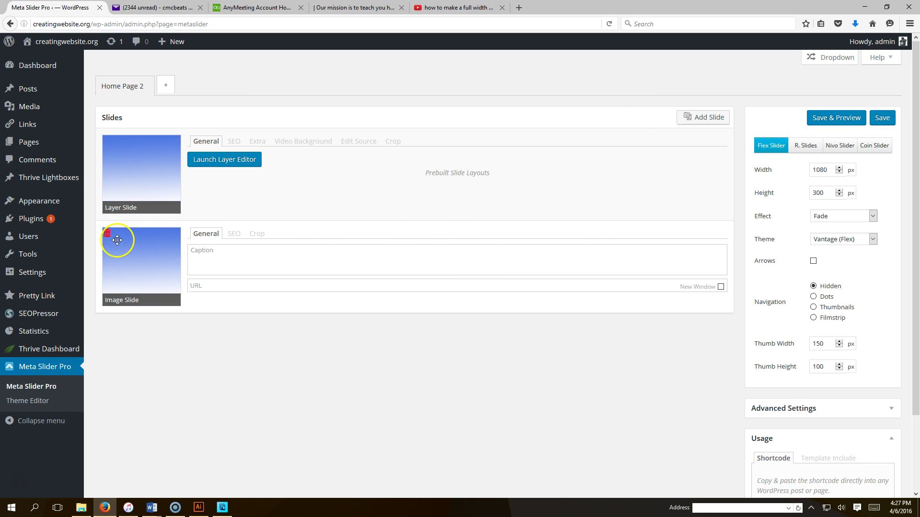
Add a third slide as a layer slide using the blue gradient slider-1-3.png image.
left_click(703, 120)
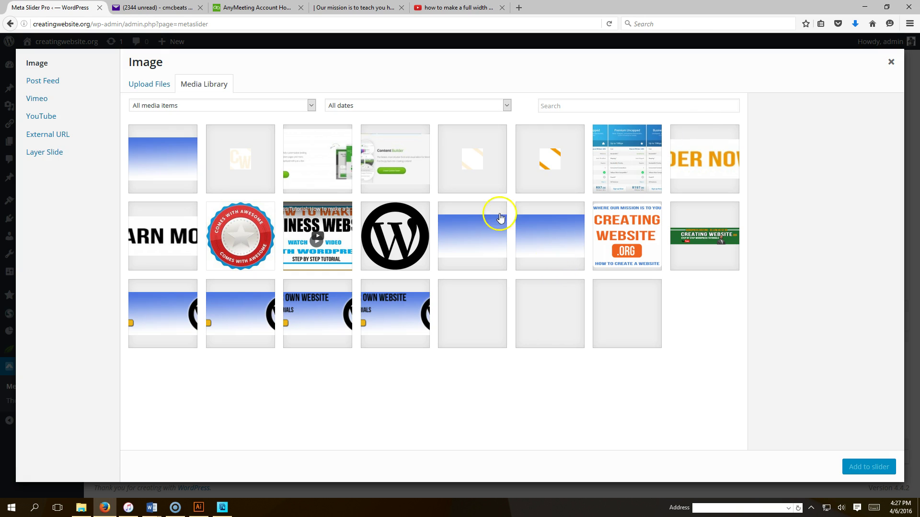
left_click(42, 153)
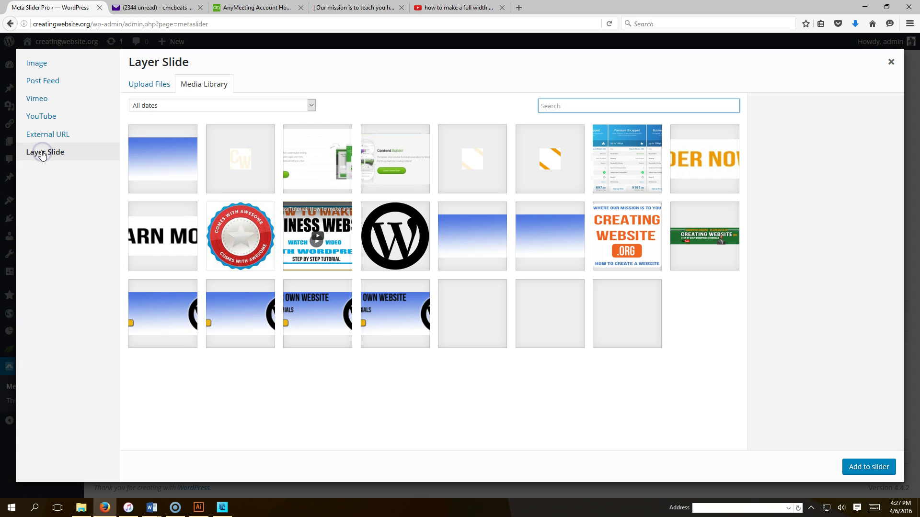
left_click(538, 238)
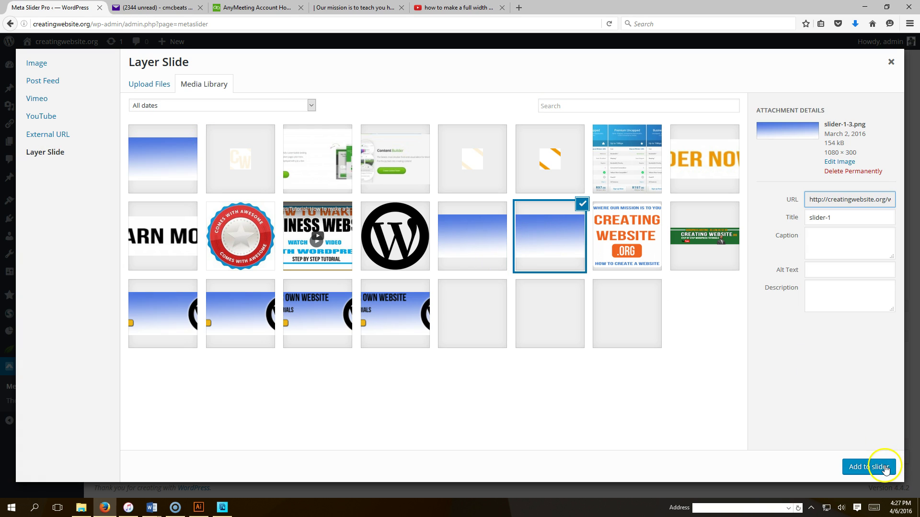
left_click(884, 467)
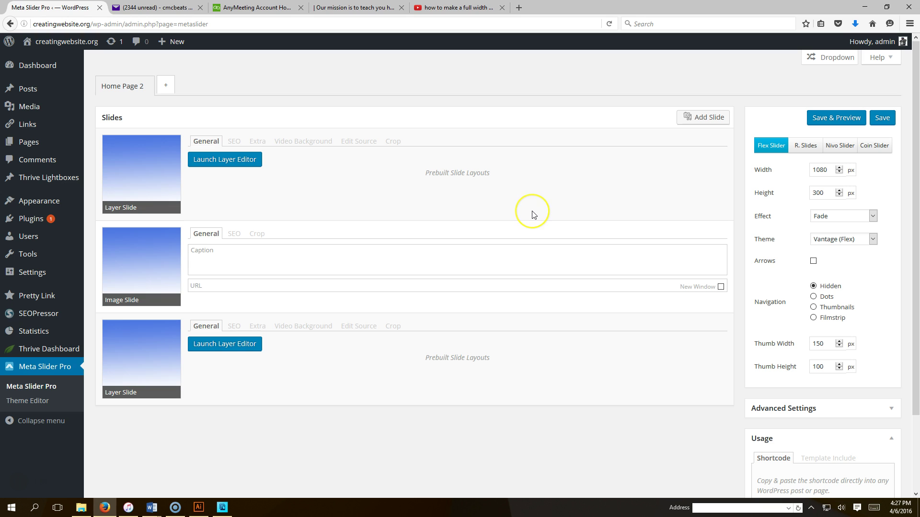
Paste the first layer slide's copied HTML source, with its 3 SIMPLE STEPS heading, into the third slide.
left_click(245, 348)
left_click(346, 144)
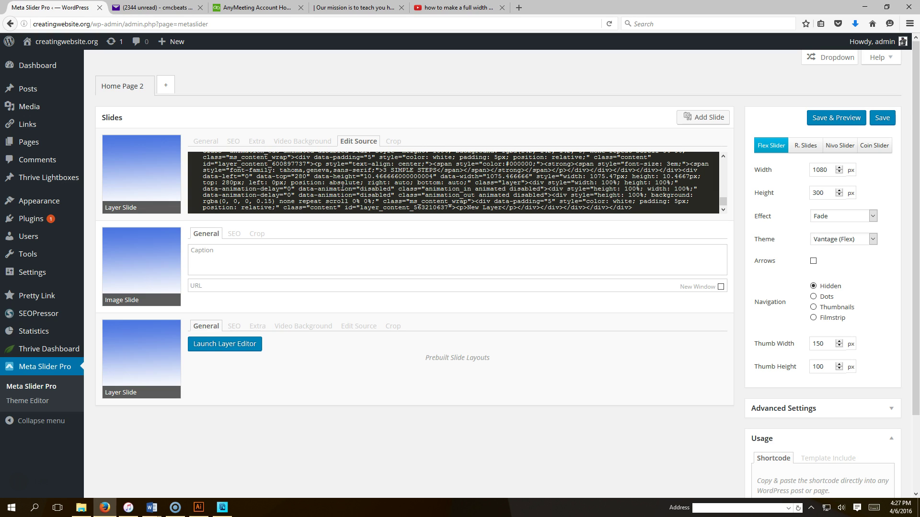
key("ctrl+a")
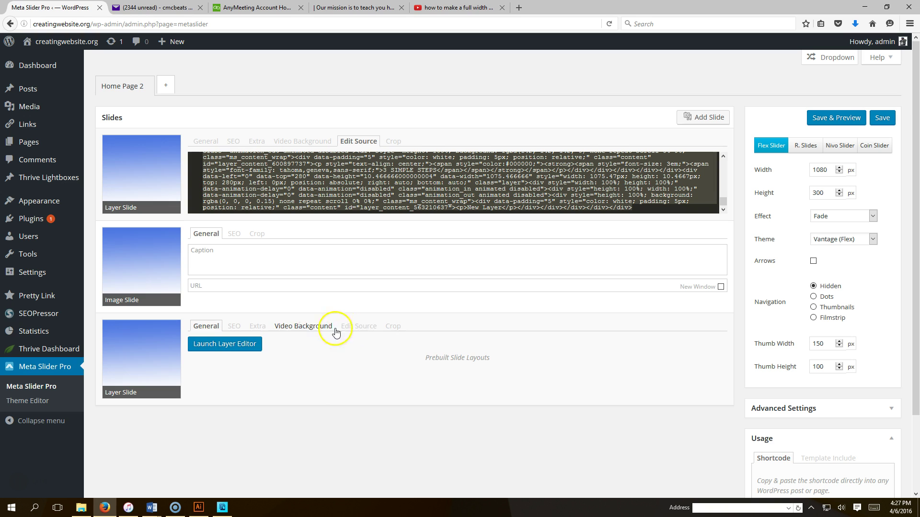
left_click(354, 328)
left_click(332, 368)
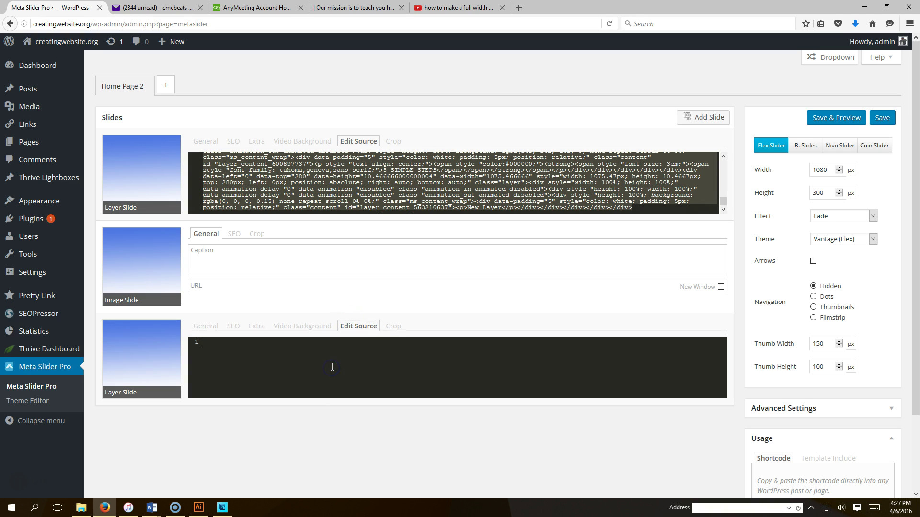
key("ctrl+v")
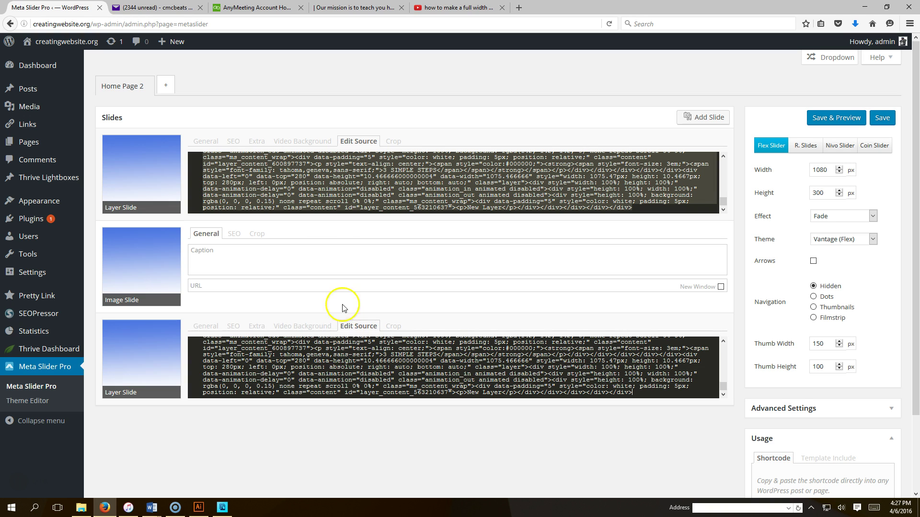
left_click(203, 142)
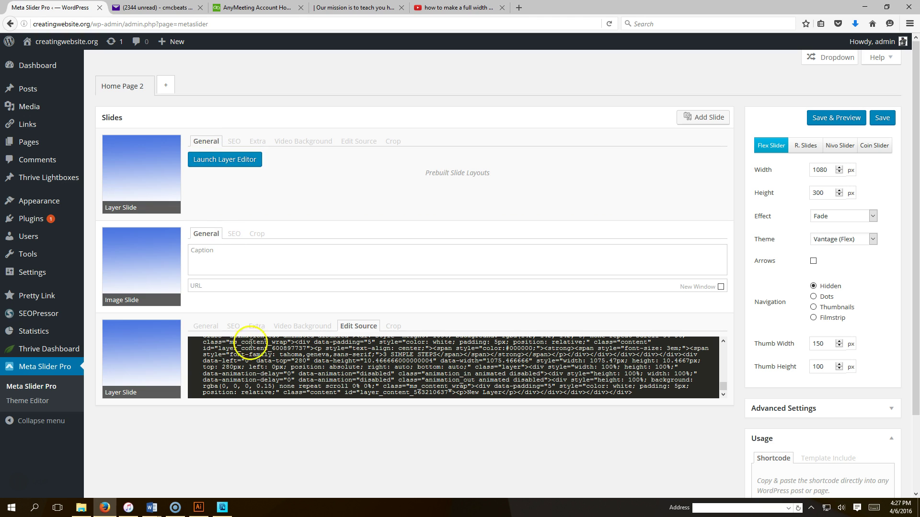
Delete the middle Image Slide, confirm with OK, and save Home Page 2.
left_click(214, 332)
left_click(106, 235)
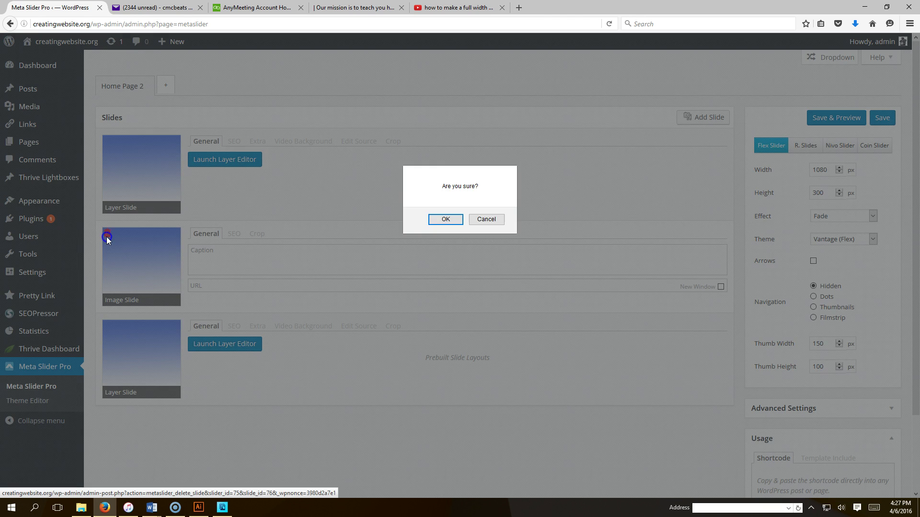
left_click(449, 219)
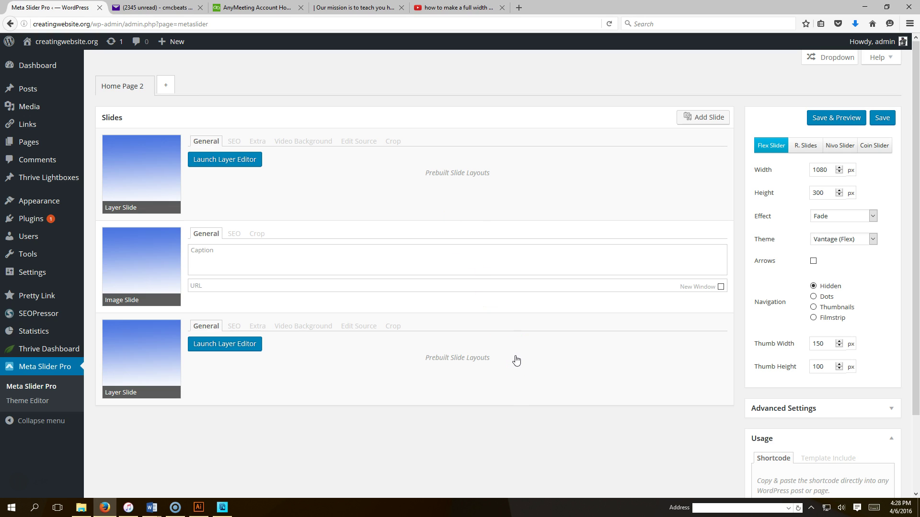
left_click(883, 119)
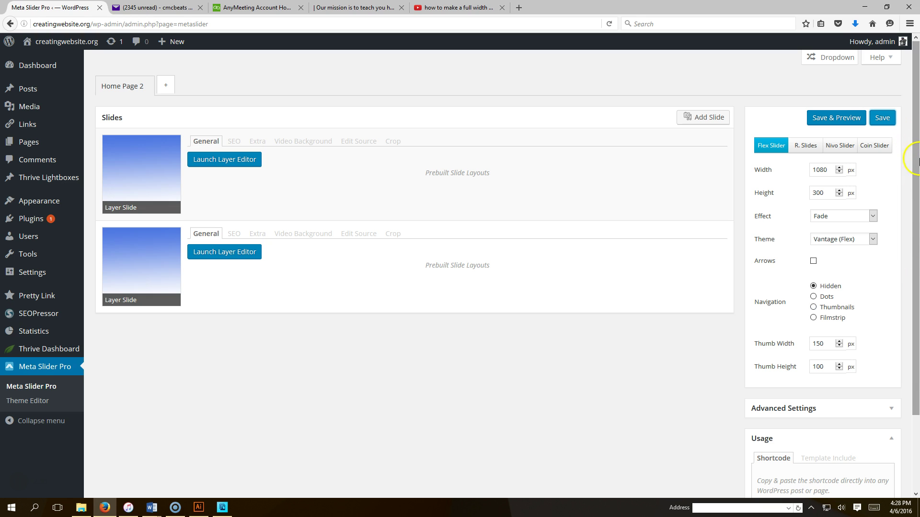
In Advanced Settings, change slide delay from 7000 to 7500 ms, edit the 600 ms animation speed, and save.
left_click_drag(914, 254, 886, 375)
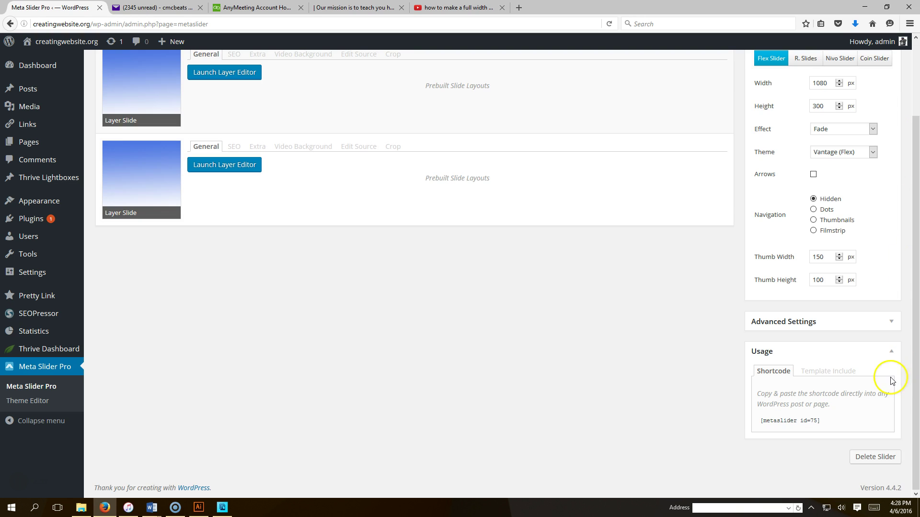
left_click(858, 322)
scroll(846, 378, "down", 7)
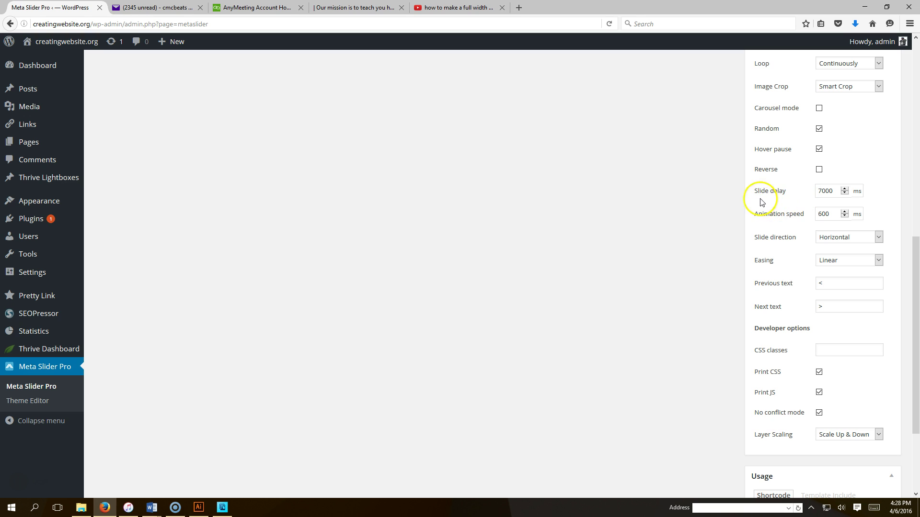
double_click(823, 190)
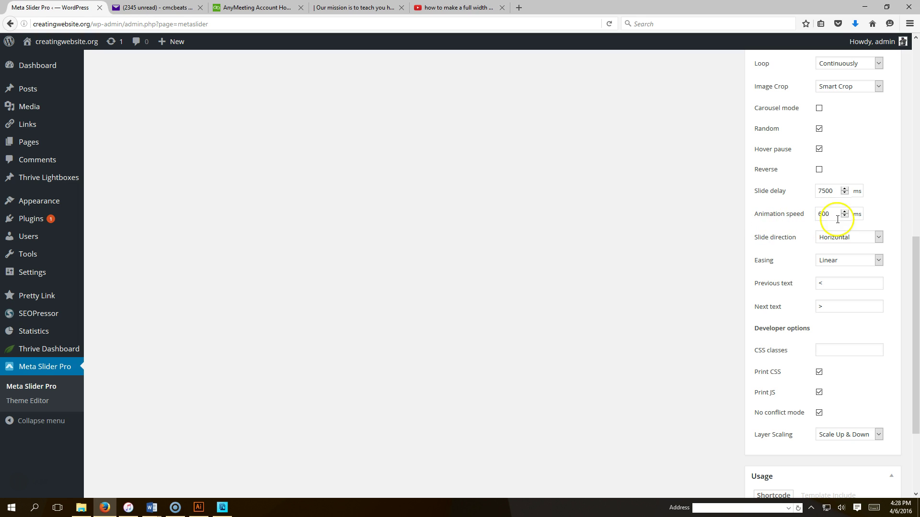
left_click_drag(836, 213, 772, 210)
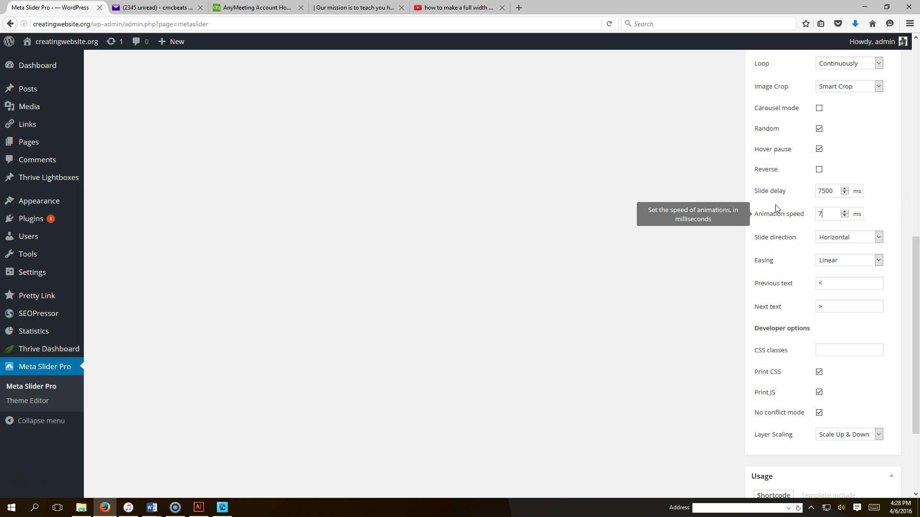
left_click(916, 225)
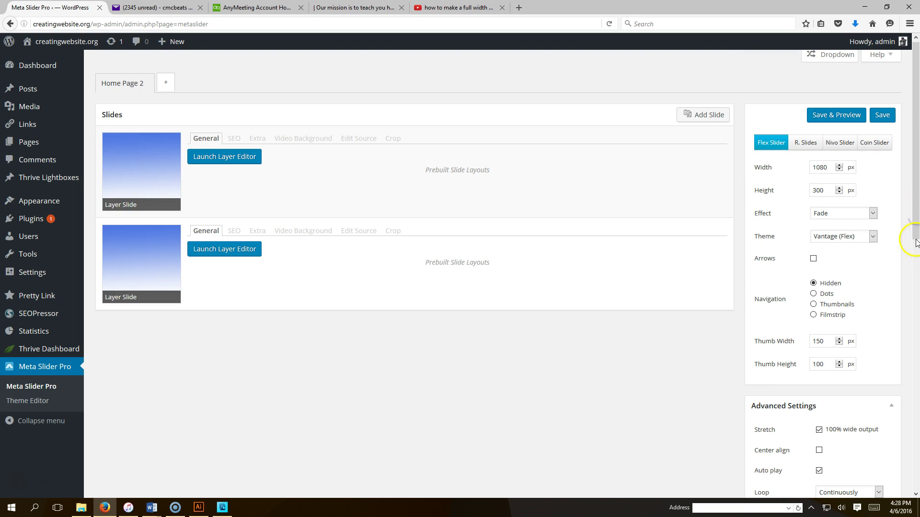
left_click(883, 115)
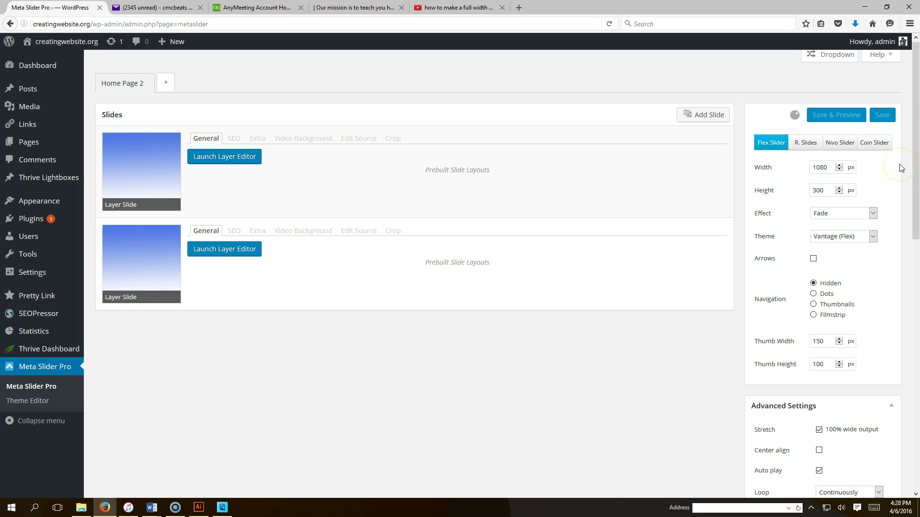
Reload the creatingwebsite.org homepage to view the updated slider.
left_click(354, 8)
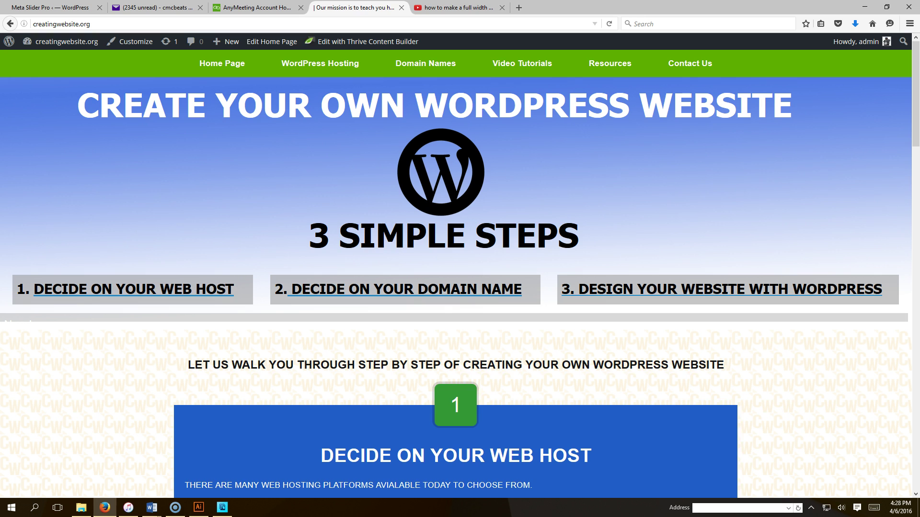
left_click(609, 24)
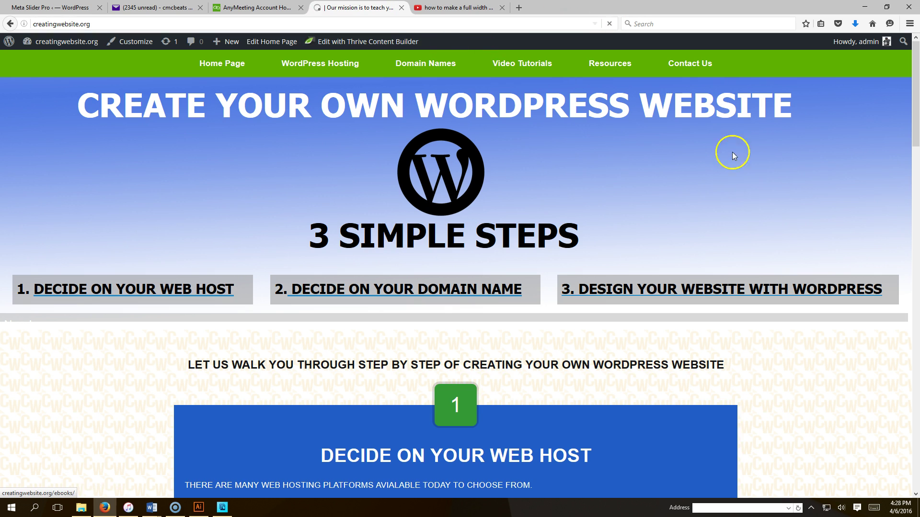